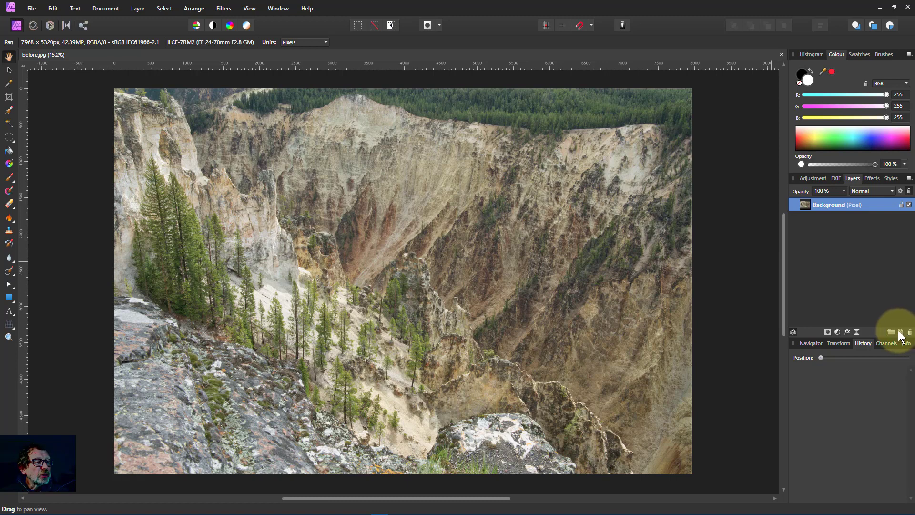
# Add a new empty pixel layer and set the Gradient Tool's fill type to Elliptical.
pyautogui.click(901, 332)
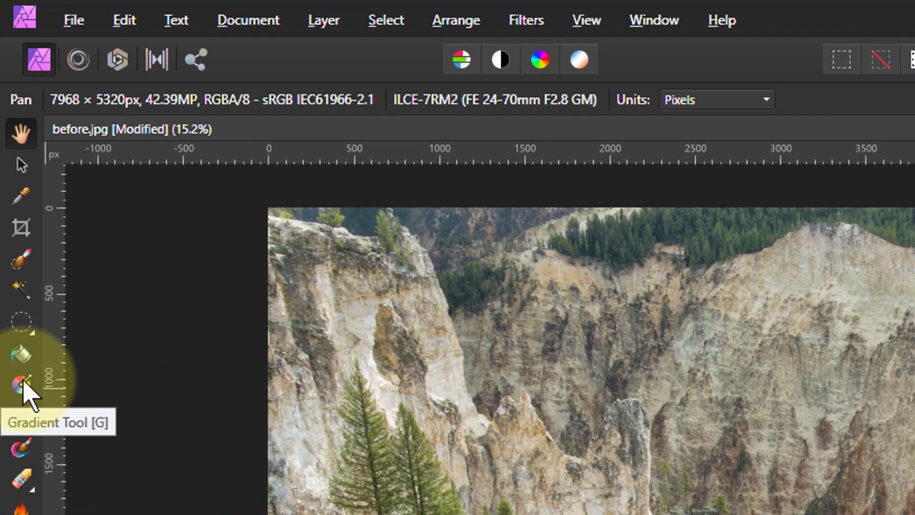
pyautogui.click(23, 377)
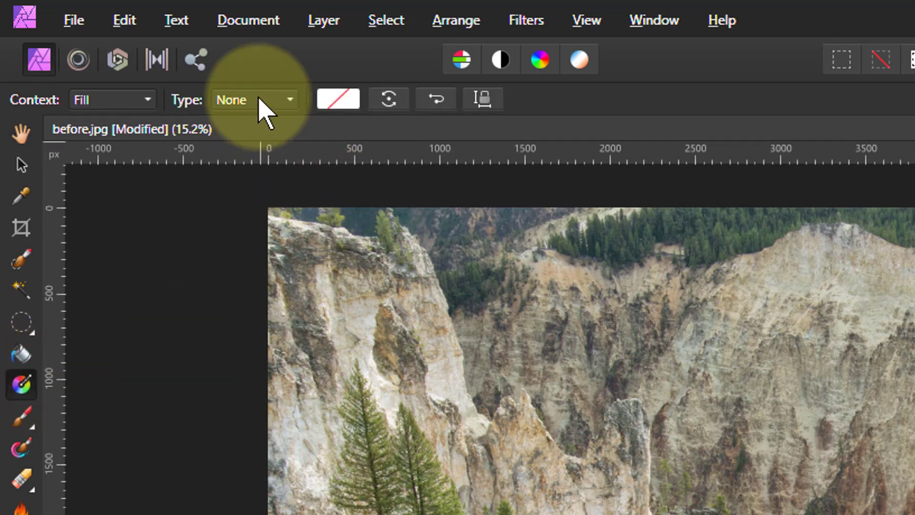
pyautogui.click(259, 98)
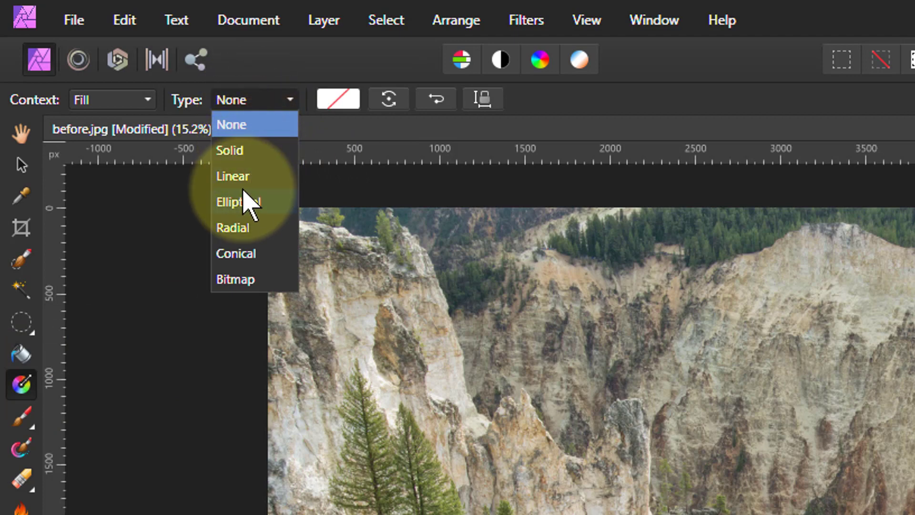
pyautogui.click(247, 202)
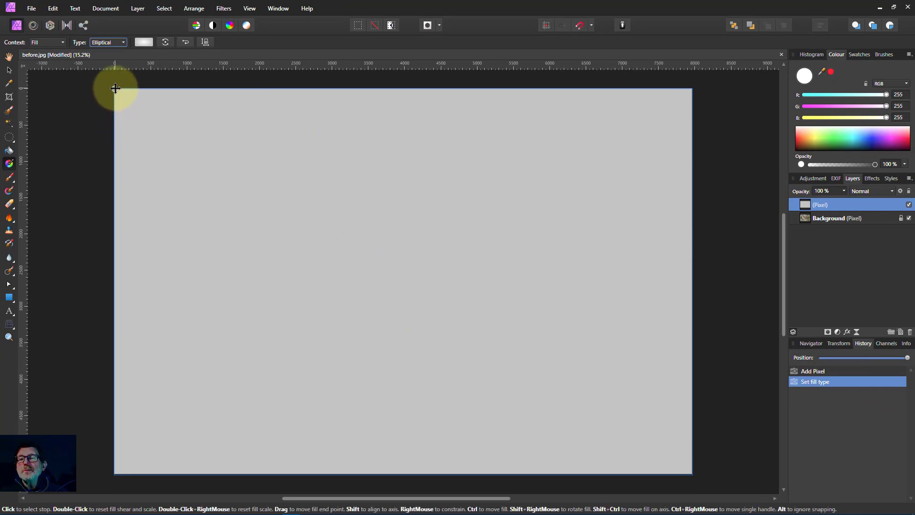
# Drag out the elliptical gradient from the image centre, redrawing it until it sits centred.
pyautogui.moveTo(115, 89); pyautogui.dragTo(143, 99)
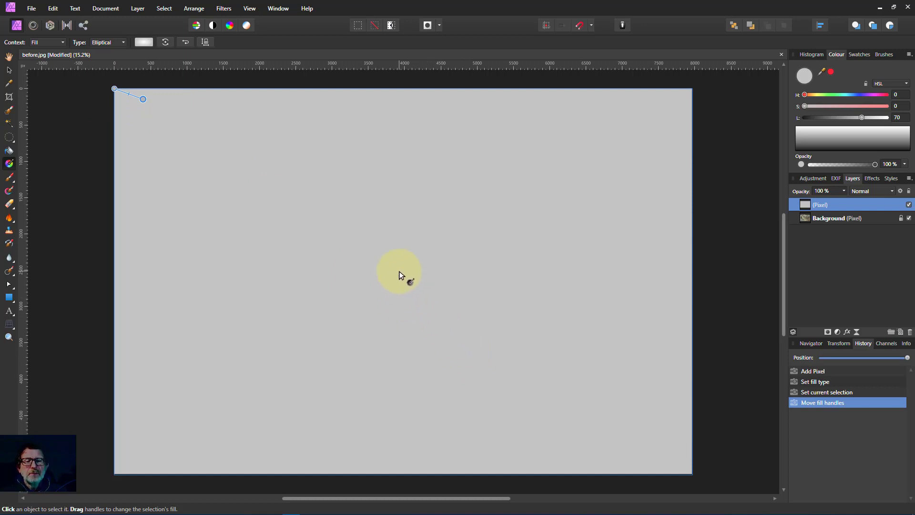
pyautogui.moveTo(403, 270); pyautogui.dragTo(539, 277)
pyautogui.moveTo(245, 367); pyautogui.dragTo(324, 370)
pyautogui.moveTo(291, 268); pyautogui.dragTo(659, 281)
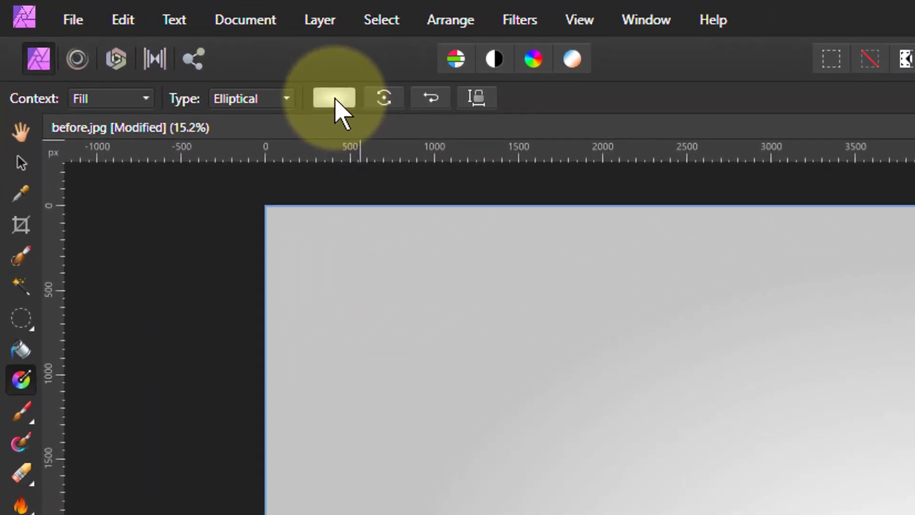
# Set the gradient's end colour stop to black (0,0,0) in the gradient editor.
pyautogui.click(335, 99)
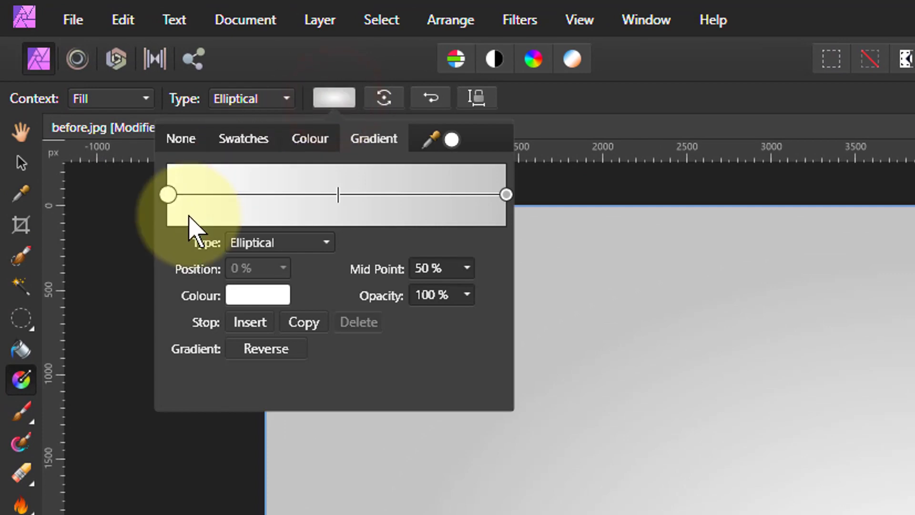
pyautogui.click(506, 195)
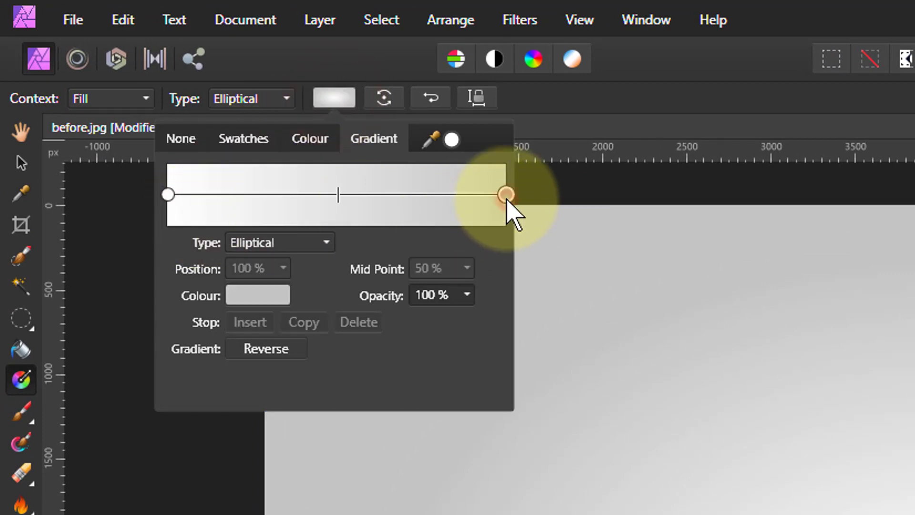
pyautogui.click(234, 295)
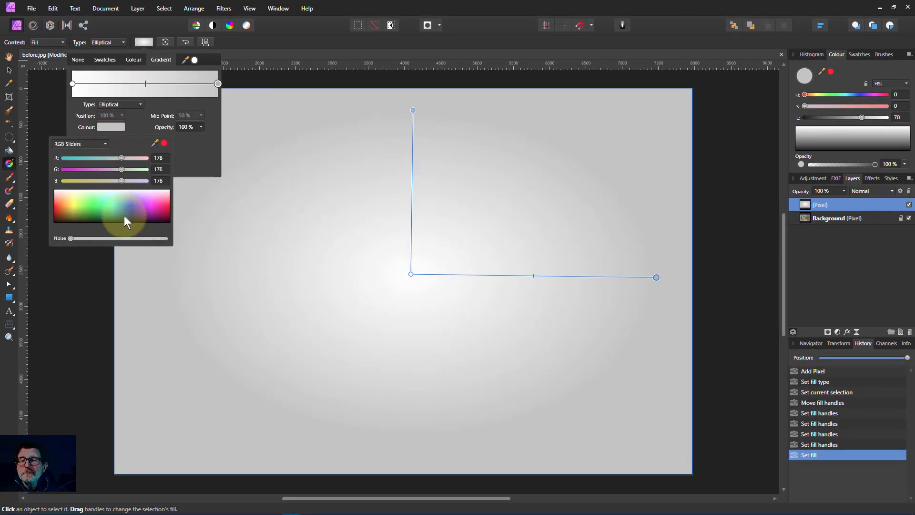
pyautogui.moveTo(125, 216); pyautogui.dragTo(255, 498)
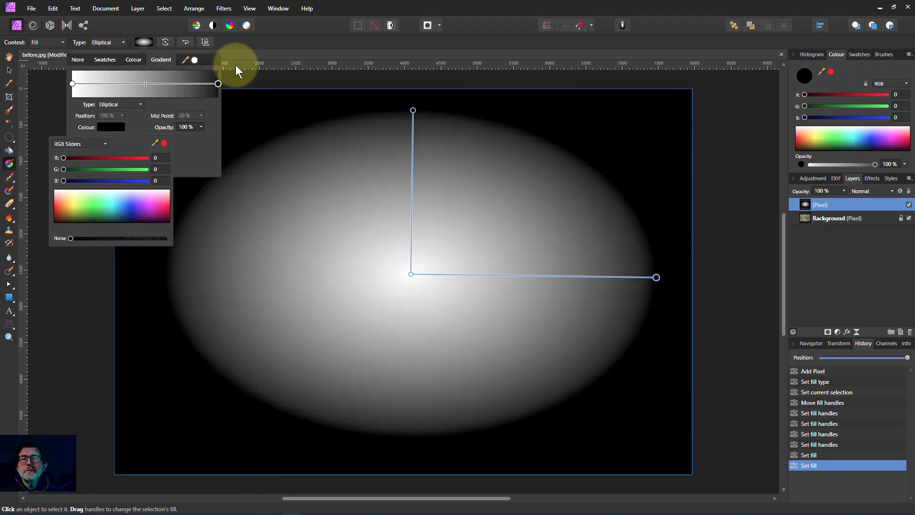
# Redraw the white-to-black ellipse from the image centre and resize it to span nearly the whole canvas.
pyautogui.click(271, 120)
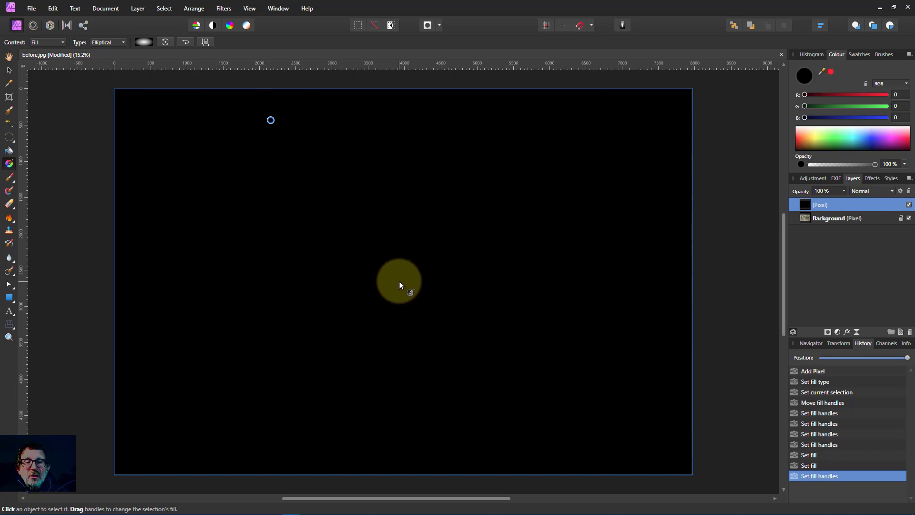
pyautogui.moveTo(399, 282); pyautogui.dragTo(663, 284)
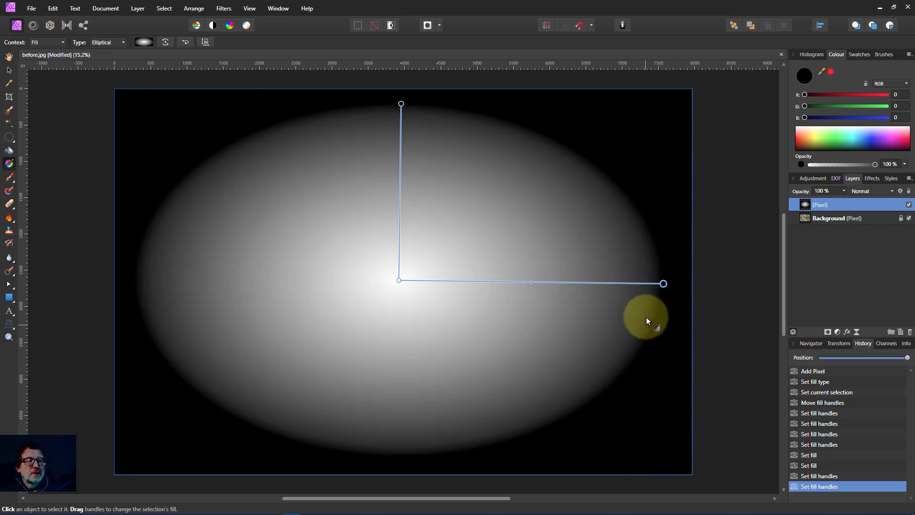
pyautogui.moveTo(659, 282)
pyautogui.mouseDown()
pyautogui.moveTo(645, 358)
pyautogui.moveTo(632, 231)
pyautogui.moveTo(638, 356)
pyautogui.moveTo(680, 304)
pyautogui.moveTo(639, 275)
pyautogui.moveTo(649, 282)
pyautogui.moveTo(446, 278)
pyautogui.moveTo(657, 283)
pyautogui.mouseUp()
pyautogui.moveTo(401, 103)
pyautogui.mouseDown()
pyautogui.moveTo(403, 138)
pyautogui.moveTo(397, 102)
pyautogui.mouseUp()
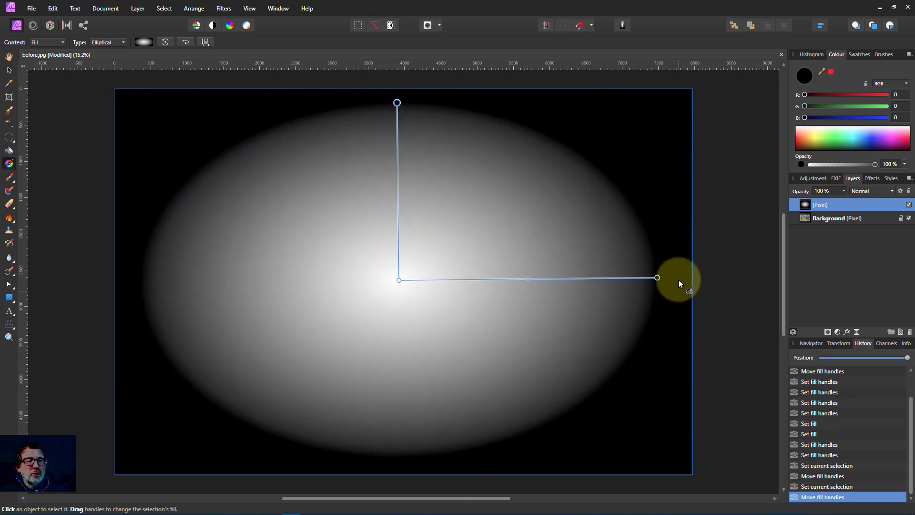
pyautogui.moveTo(659, 277); pyautogui.dragTo(665, 279)
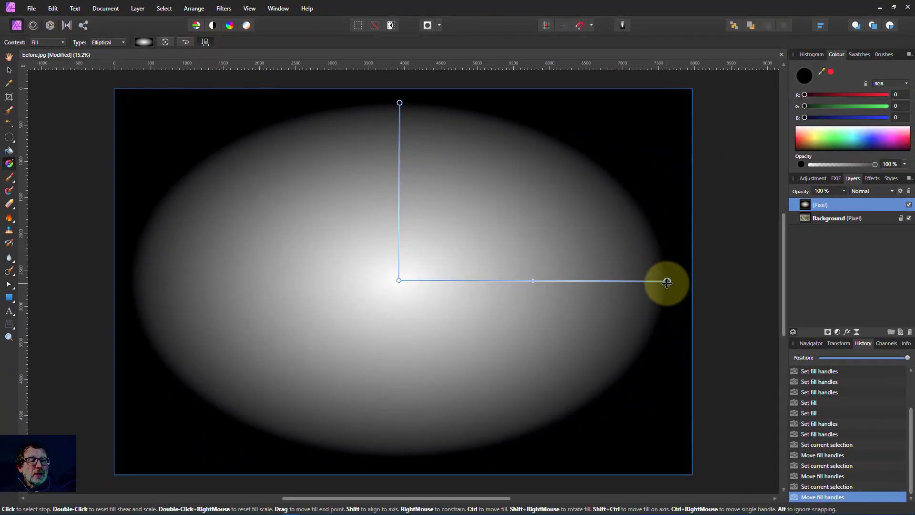
pyautogui.moveTo(667, 282)
pyautogui.mouseDown()
pyautogui.moveTo(454, 284)
pyautogui.moveTo(668, 282)
pyautogui.mouseUp()
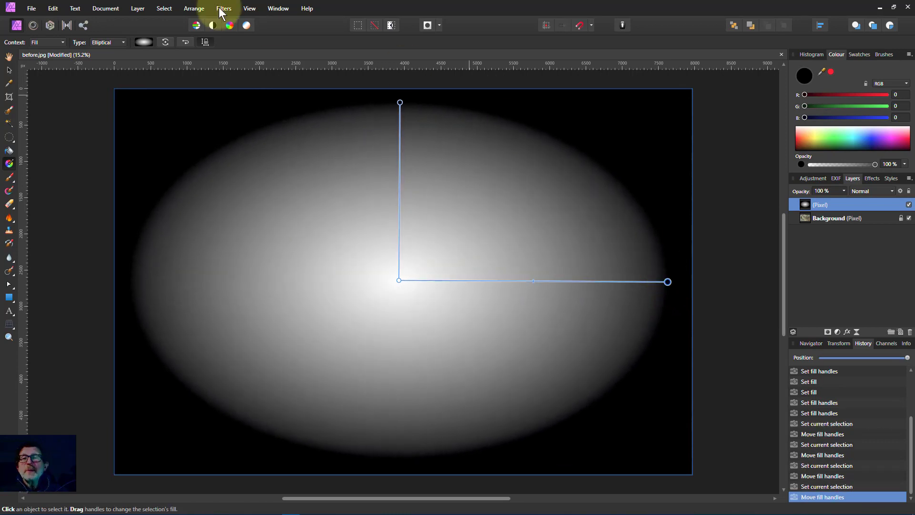
pyautogui.click(185, 42)
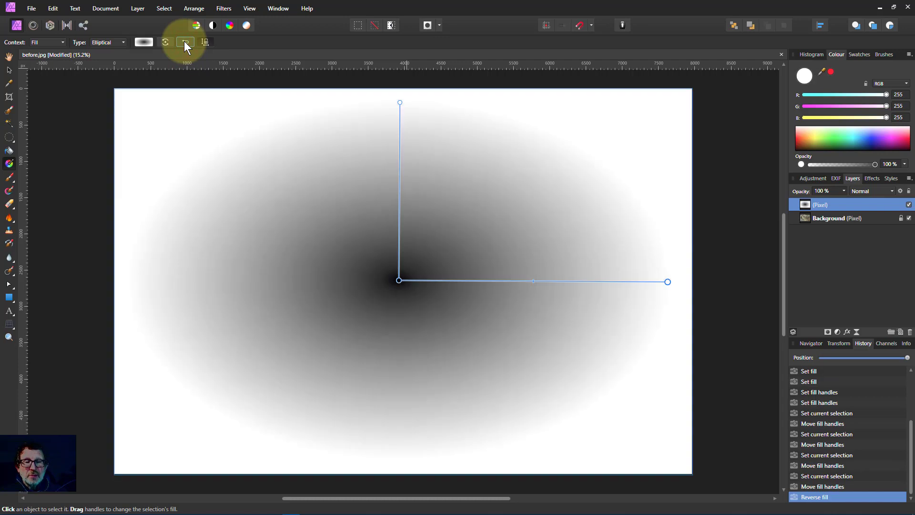
pyautogui.click(185, 42)
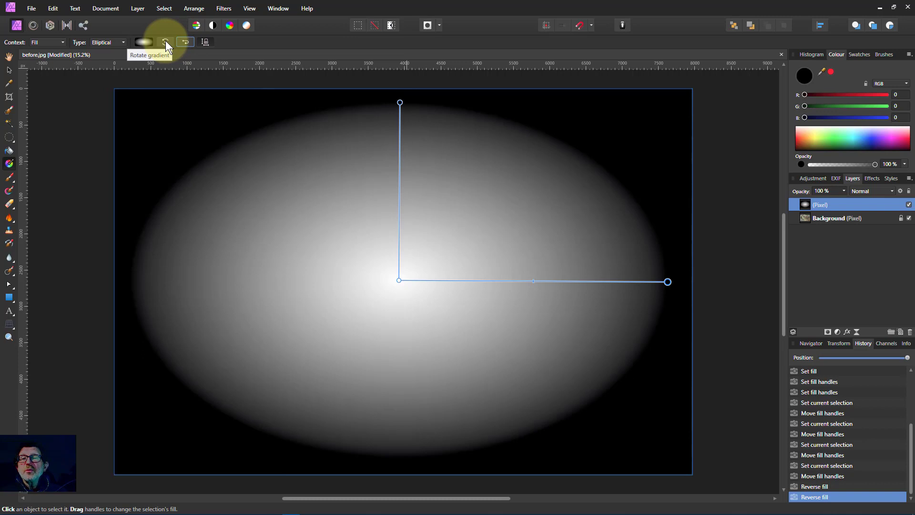
pyautogui.click(165, 42)
pyautogui.click(165, 42)
pyautogui.click(165, 42)
pyautogui.click(166, 42)
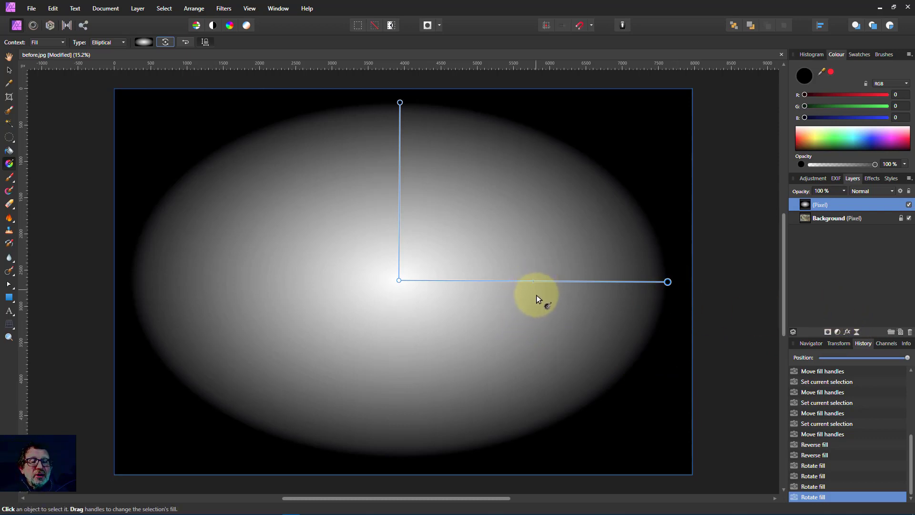
pyautogui.moveTo(534, 283)
pyautogui.mouseDown()
pyautogui.moveTo(624, 288)
pyautogui.moveTo(474, 287)
pyautogui.moveTo(615, 286)
pyautogui.moveTo(533, 286)
pyautogui.mouseUp()
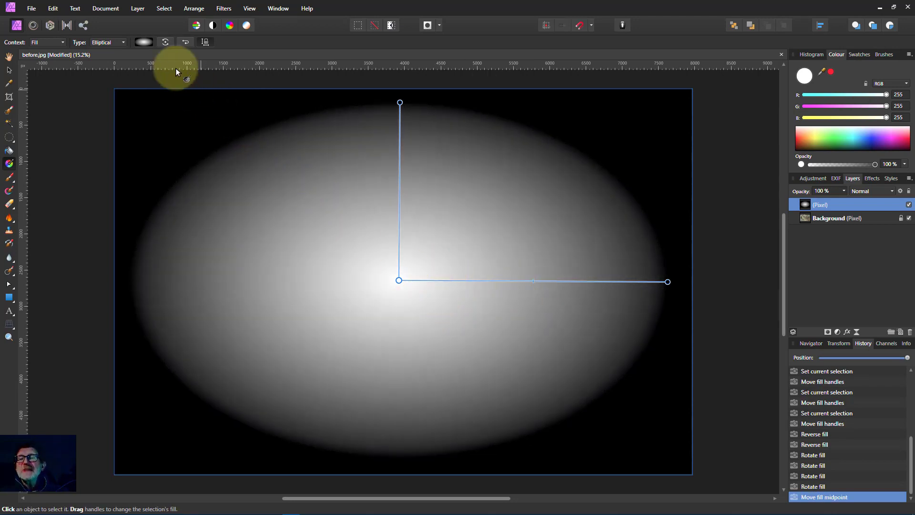
# Set the gradient's midpoint to 49% in the gradient editor.
pyautogui.click(143, 42)
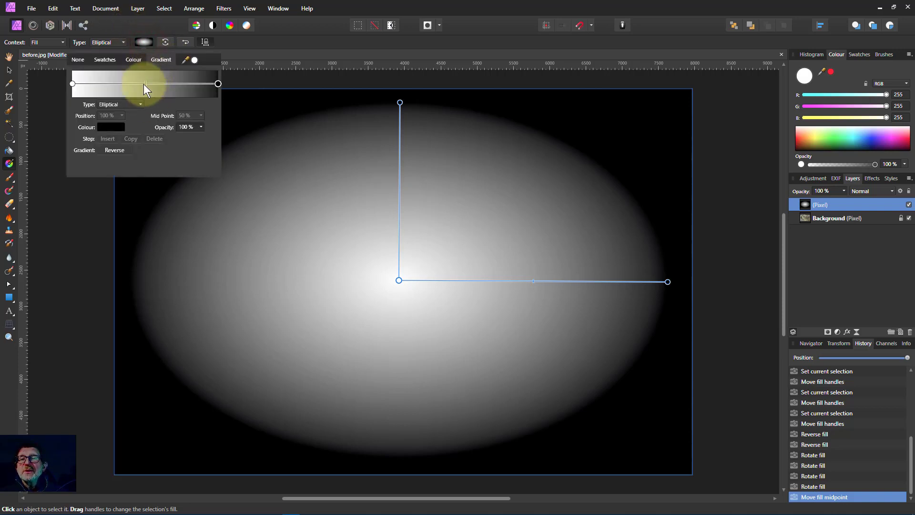
pyautogui.moveTo(146, 84)
pyautogui.mouseDown()
pyautogui.moveTo(179, 83)
pyautogui.moveTo(144, 84)
pyautogui.mouseUp()
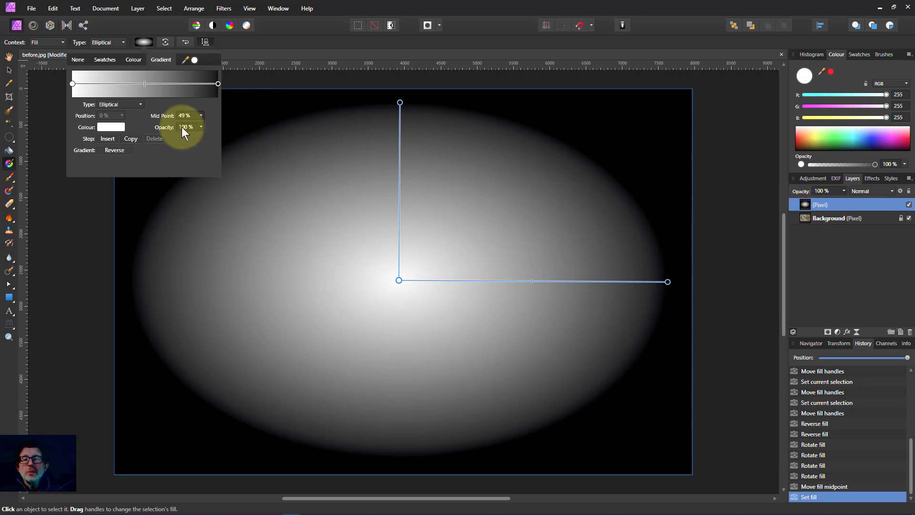
# Blend the gradient layer in Multiply and lower its opacity to darken the photo's edges.
pyautogui.click(798, 204)
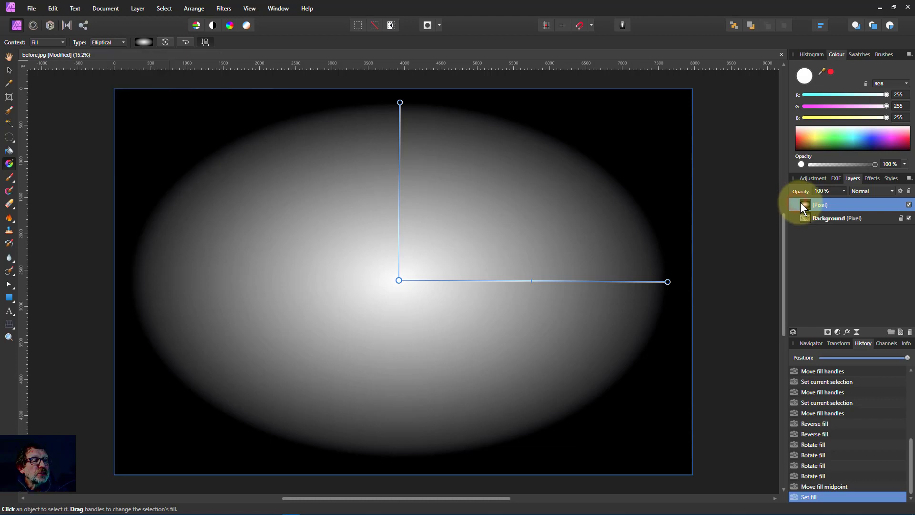
pyautogui.click(865, 190)
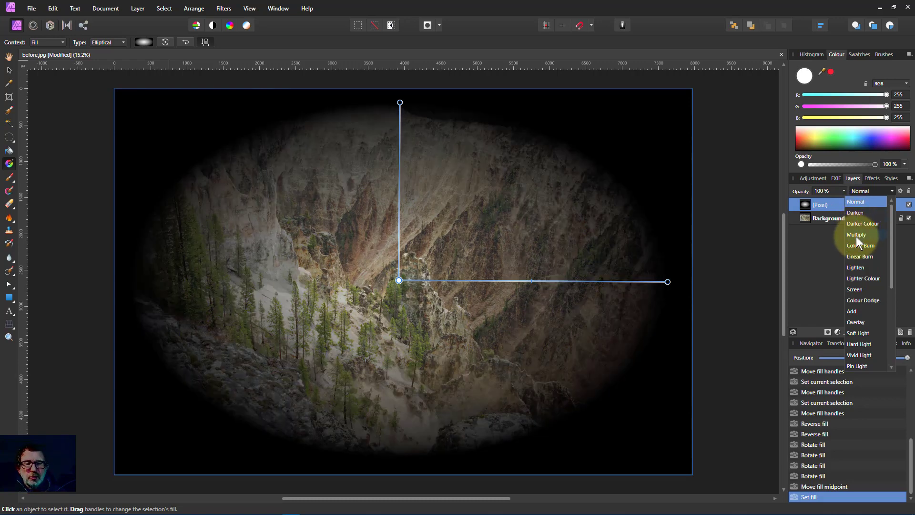
pyautogui.click(857, 234)
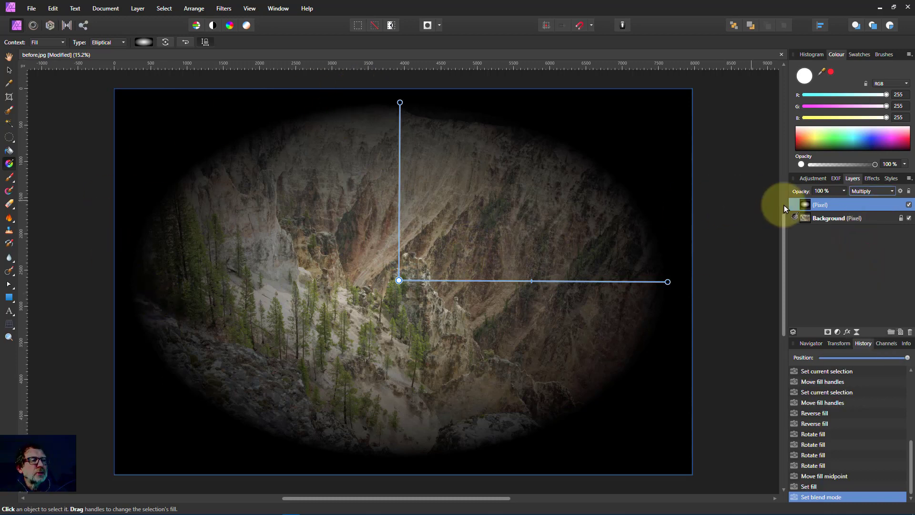
pyautogui.click(843, 194)
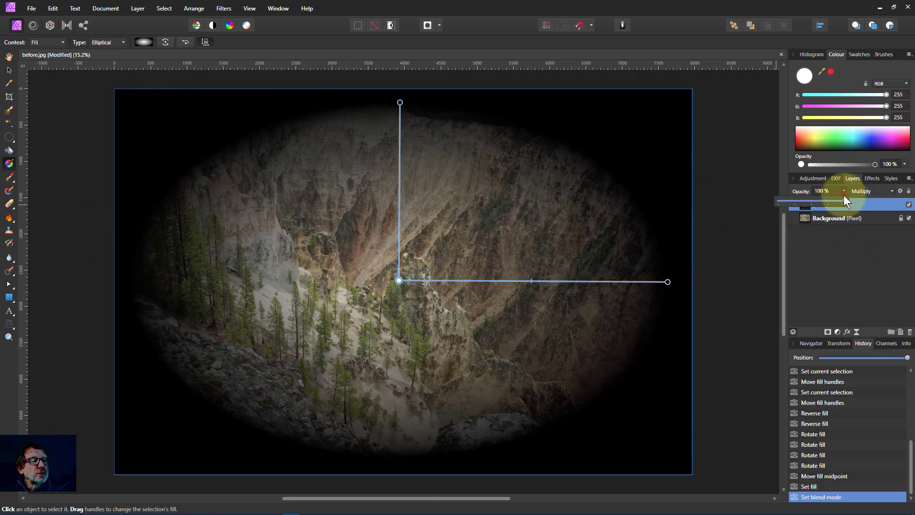
pyautogui.moveTo(843, 200); pyautogui.dragTo(820, 203)
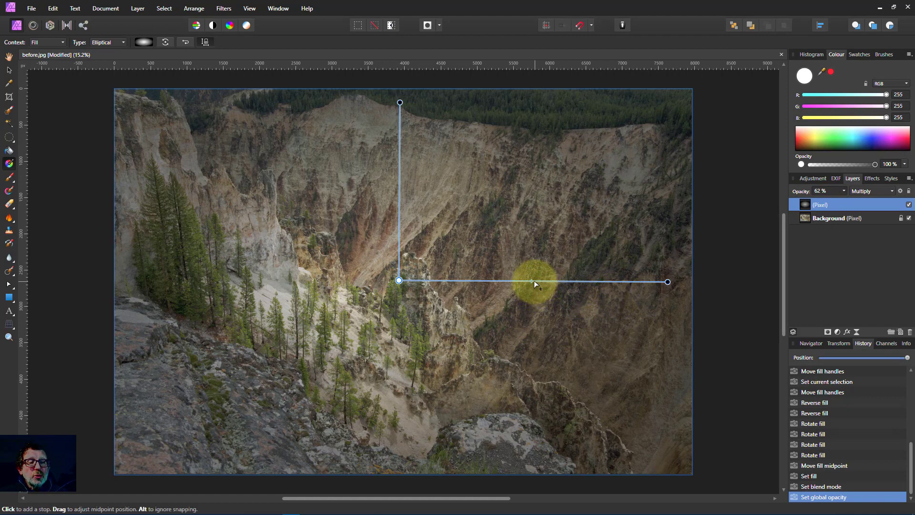
# Push the gradient's midpoint handle outward on the canvas to soften the Multiply vignette.
pyautogui.moveTo(533, 281)
pyautogui.mouseDown()
pyautogui.moveTo(607, 290)
pyautogui.moveTo(592, 288)
pyautogui.mouseUp()
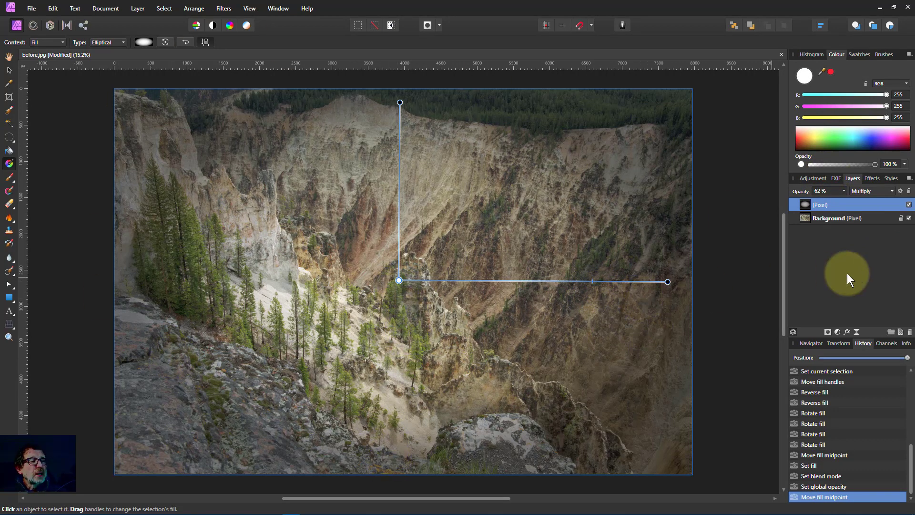
pyautogui.click(867, 192)
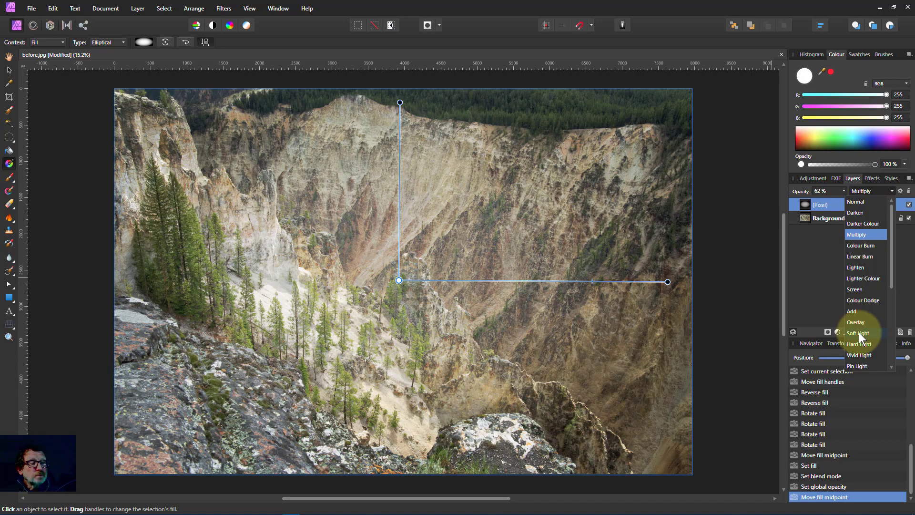
# Switch the vignette layer to Soft Light blending at 100% opacity.
pyautogui.click(859, 333)
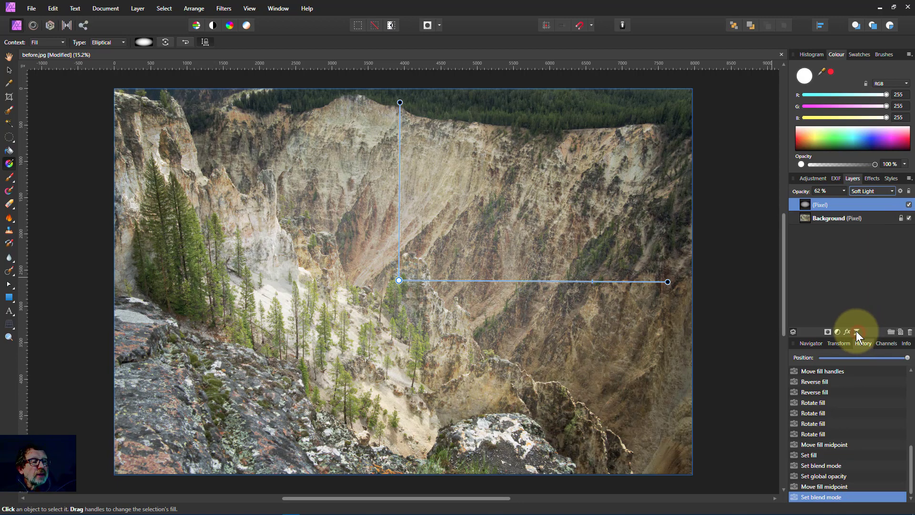
pyautogui.click(842, 192)
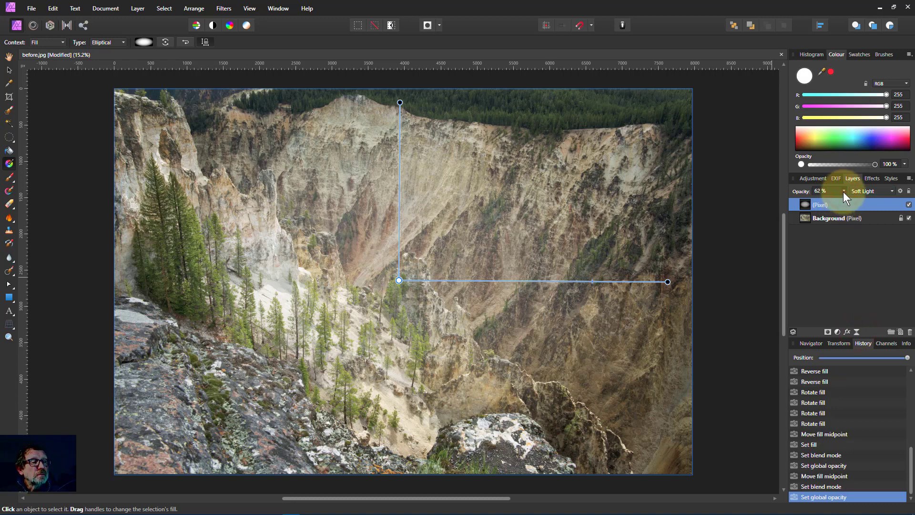
pyautogui.moveTo(844, 191); pyautogui.dragTo(872, 200)
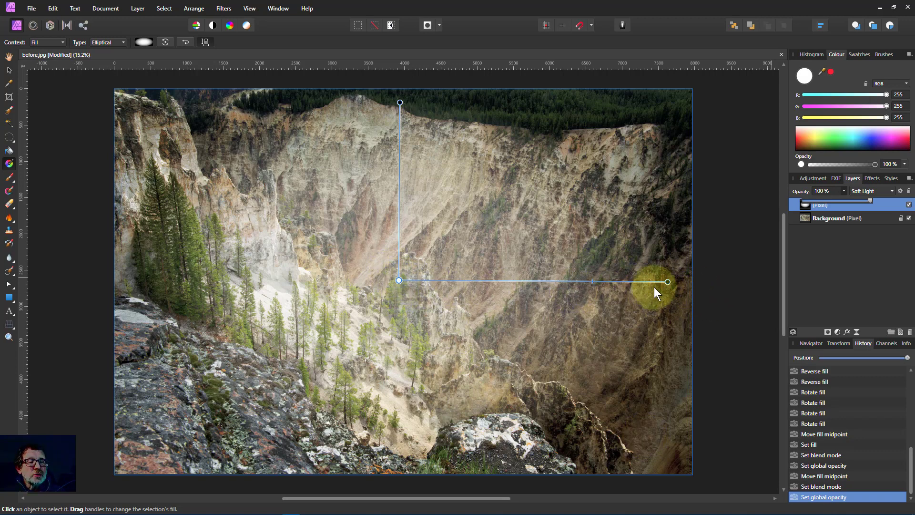
pyautogui.click(668, 281)
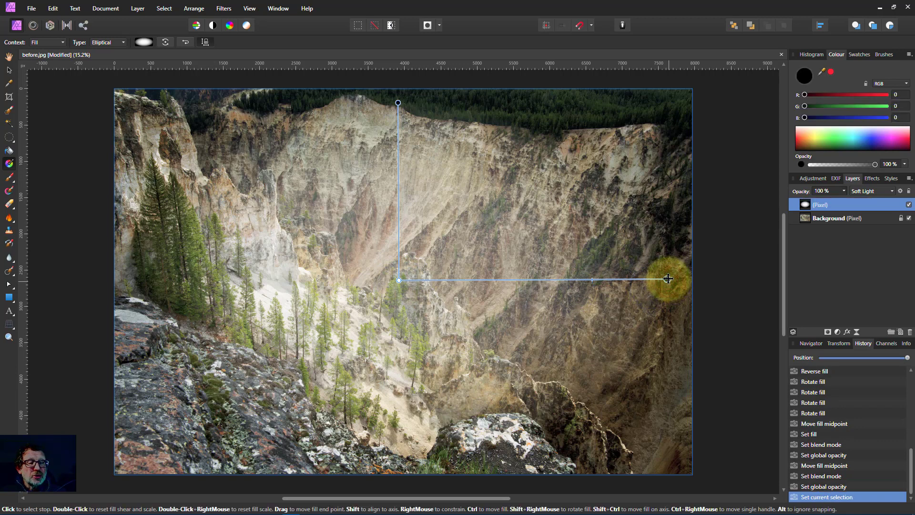
pyautogui.click(398, 280)
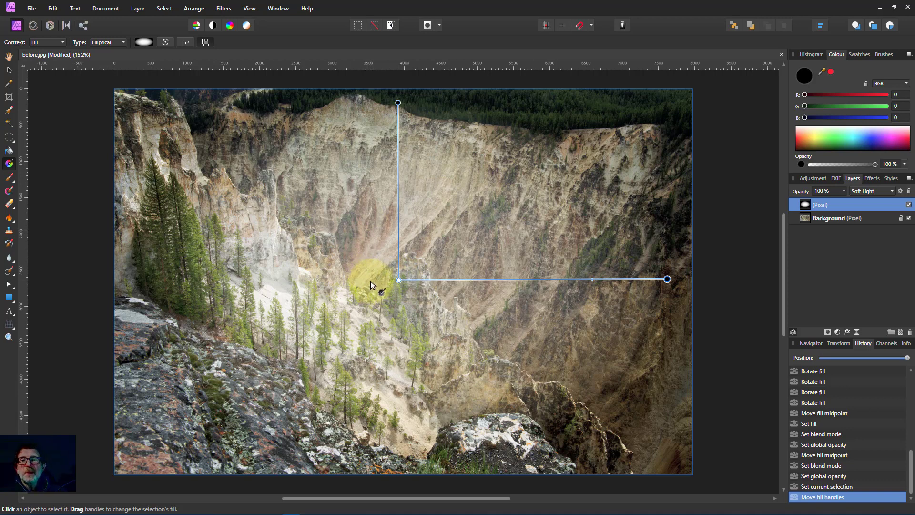
# Change the gradient's centre stop colour to mid grey, RGB 128, 128, 128.
pyautogui.click(399, 280)
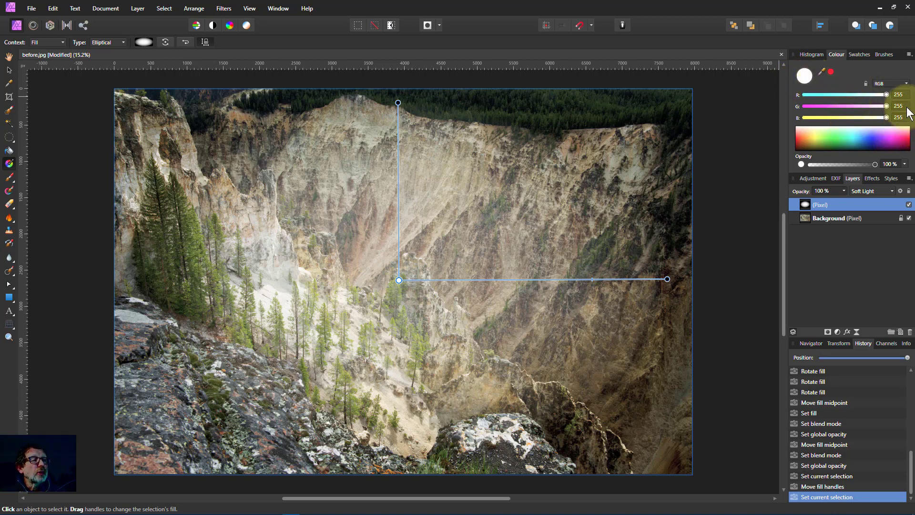
pyautogui.click(898, 95)
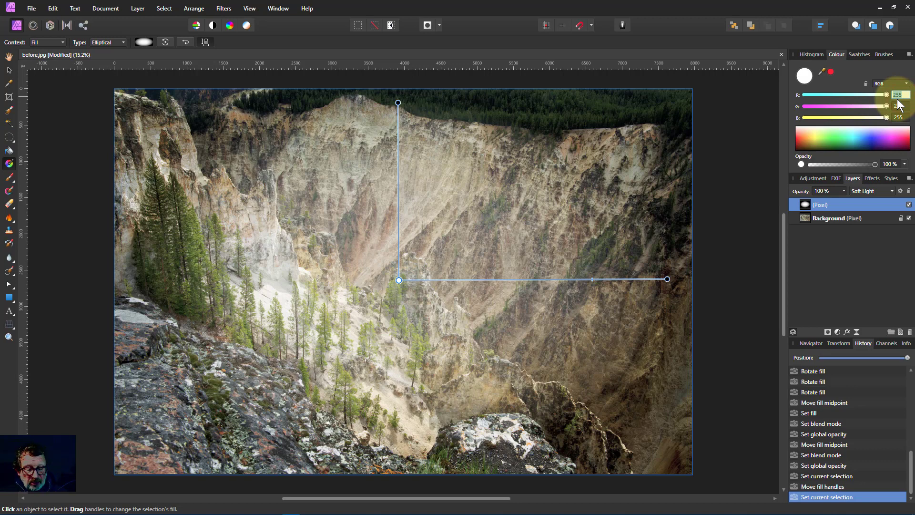
pyautogui.write('128')
pyautogui.press('Return')
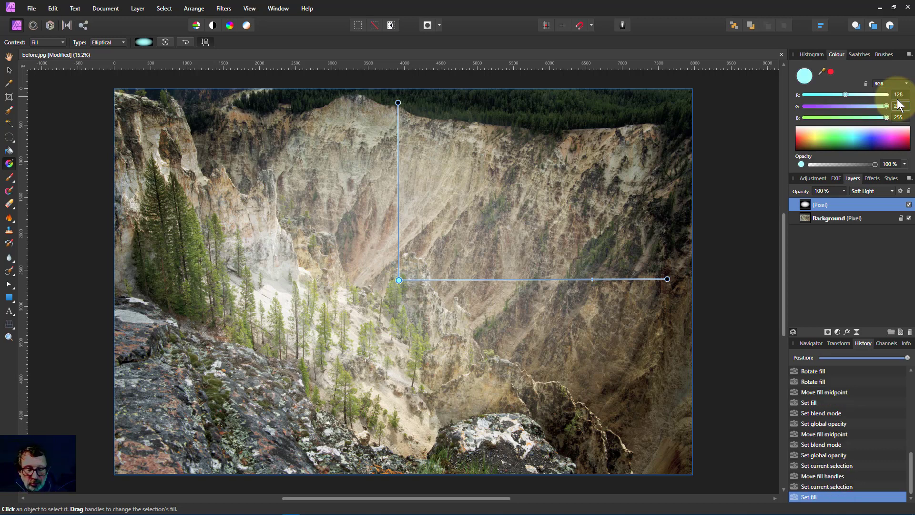
pyautogui.press('Tab')
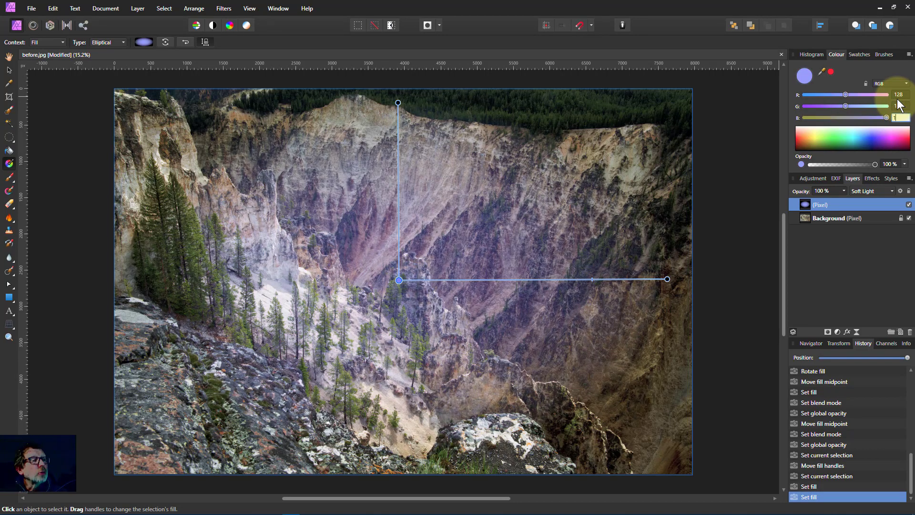
pyautogui.write('128')
pyautogui.press('Return')
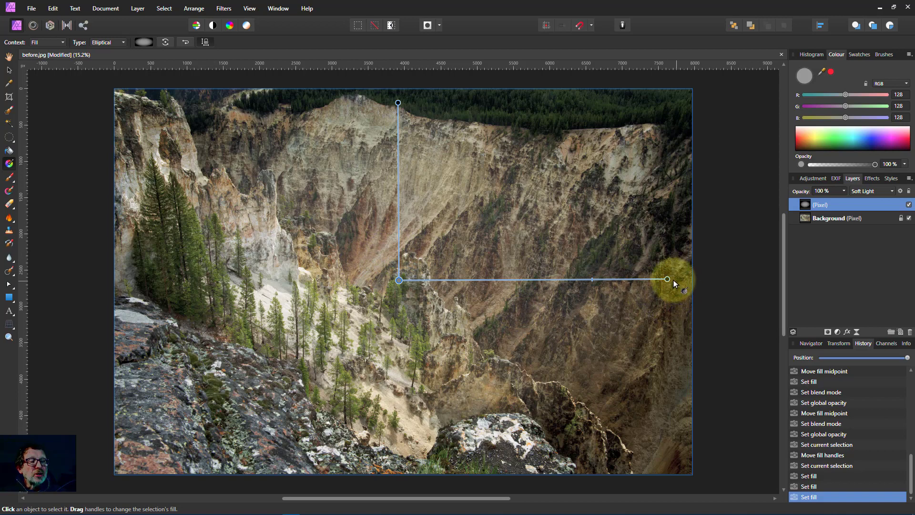
# Stretch the vignette ellipse wider, move its midpoint inward, and set layer opacity to 91%.
pyautogui.moveTo(667, 279); pyautogui.dragTo(699, 280)
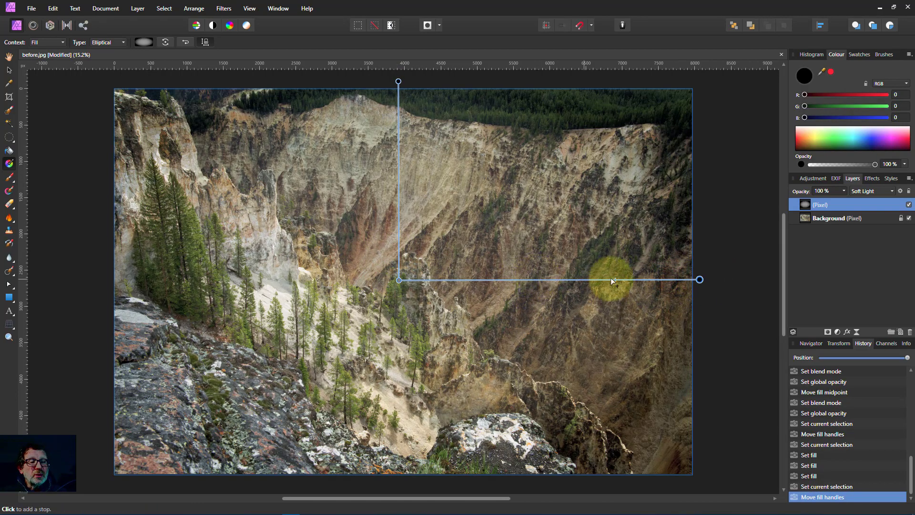
pyautogui.moveTo(615, 280)
pyautogui.mouseDown()
pyautogui.moveTo(553, 280)
pyautogui.moveTo(607, 279)
pyautogui.mouseUp()
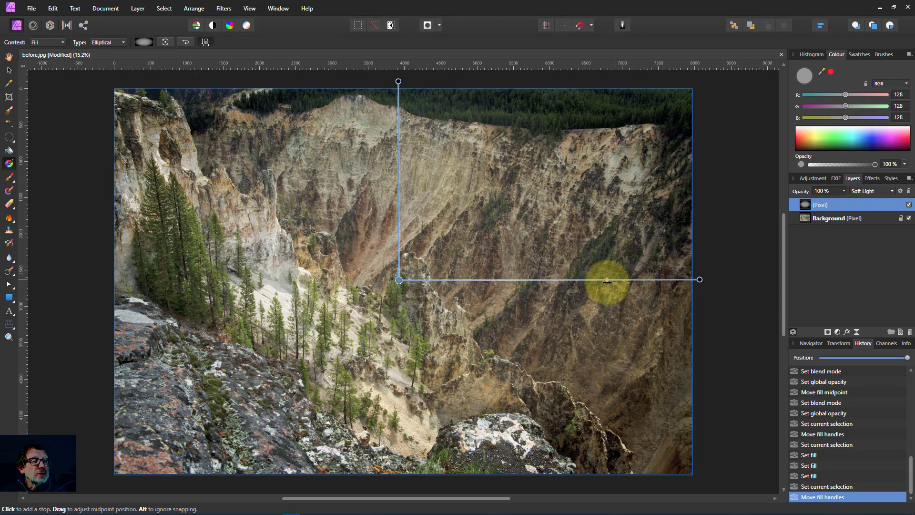
pyautogui.click(845, 191)
pyautogui.moveTo(845, 200)
pyautogui.mouseDown()
pyautogui.moveTo(822, 203)
pyautogui.moveTo(850, 203)
pyautogui.mouseUp()
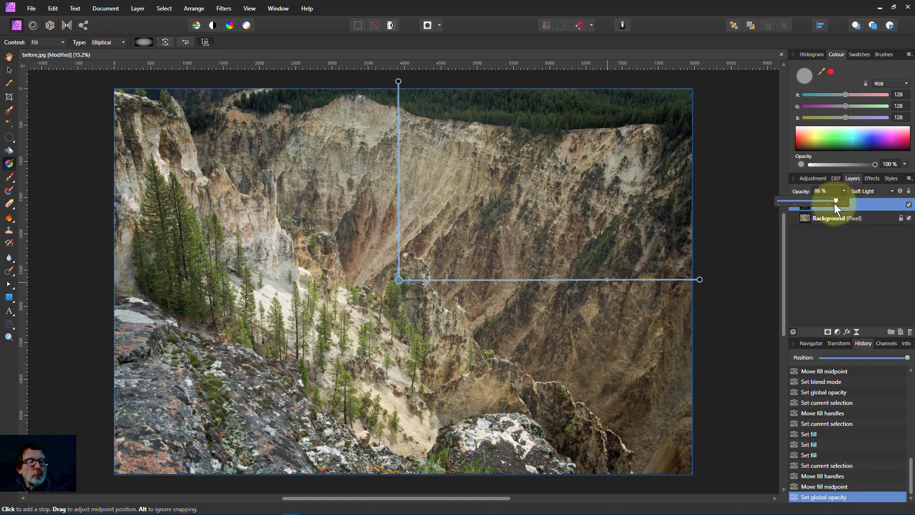
pyautogui.moveTo(833, 204)
pyautogui.mouseDown()
pyautogui.moveTo(769, 205)
pyautogui.moveTo(845, 203)
pyautogui.mouseUp()
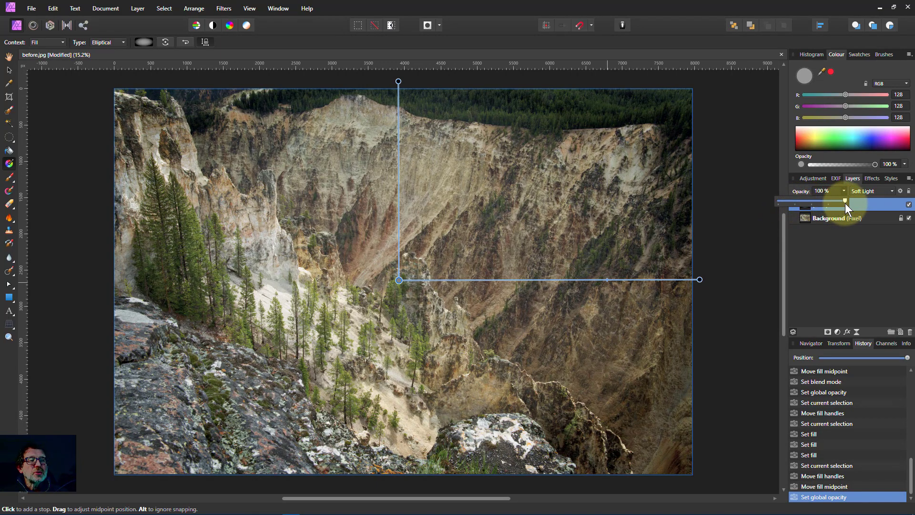